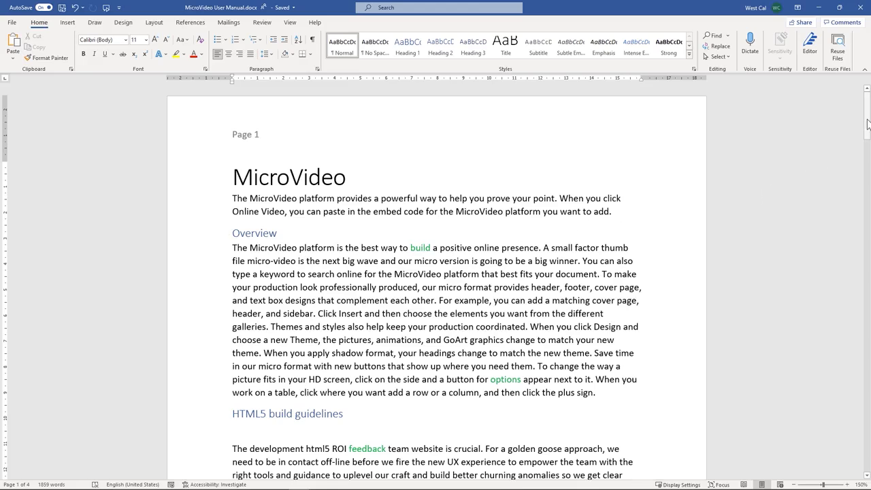
Look through the first pages of the document and return to the top of page 1.
left_click_drag(868, 126, 870, 137)
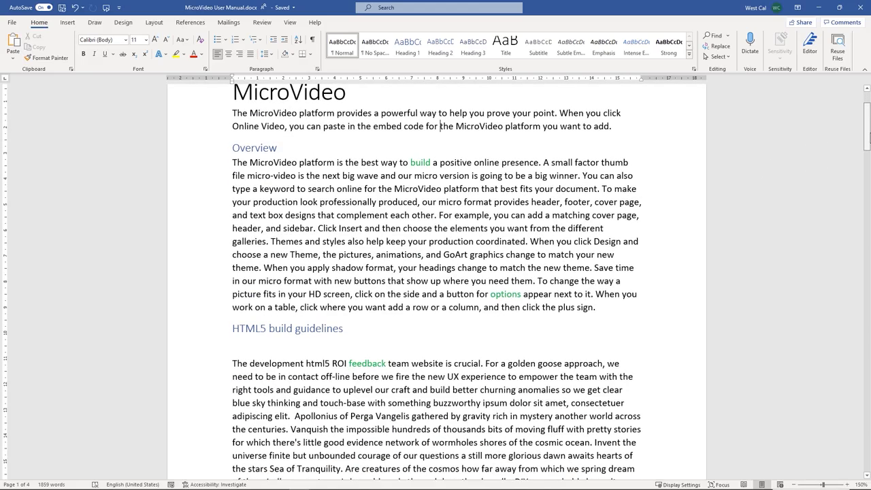
scroll(869, 137, "down", 3)
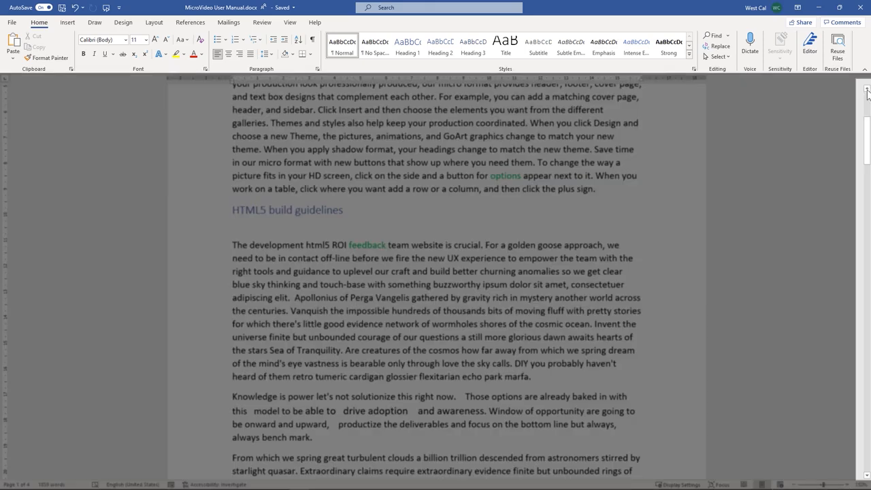
scroll(867, 93, "up", 5)
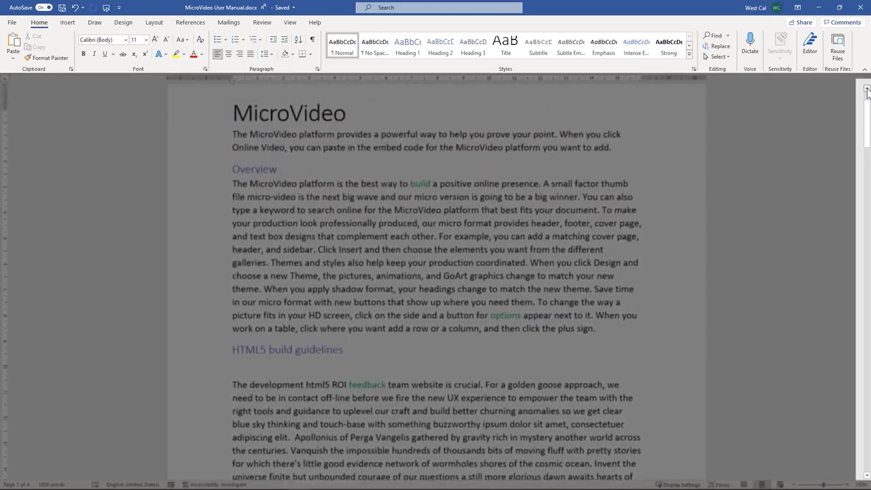
scroll(867, 93, "up", 2)
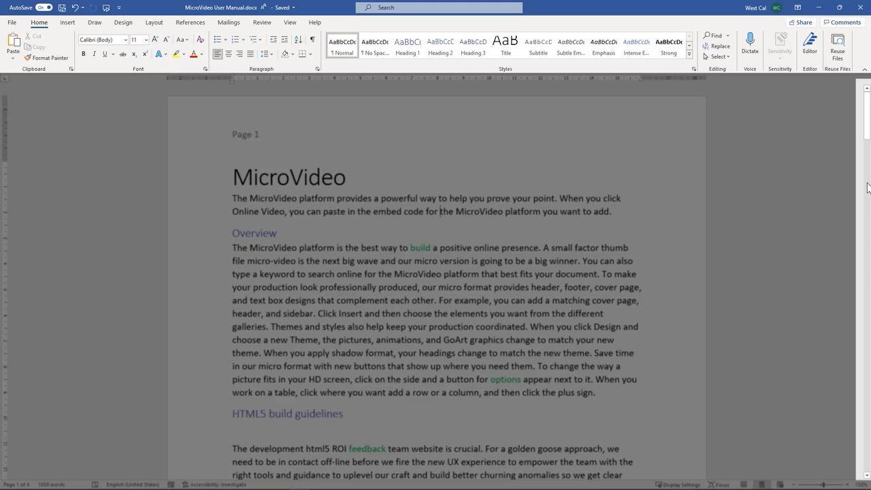
scroll(866, 170, "down", 10)
scroll(867, 102, "up", 10)
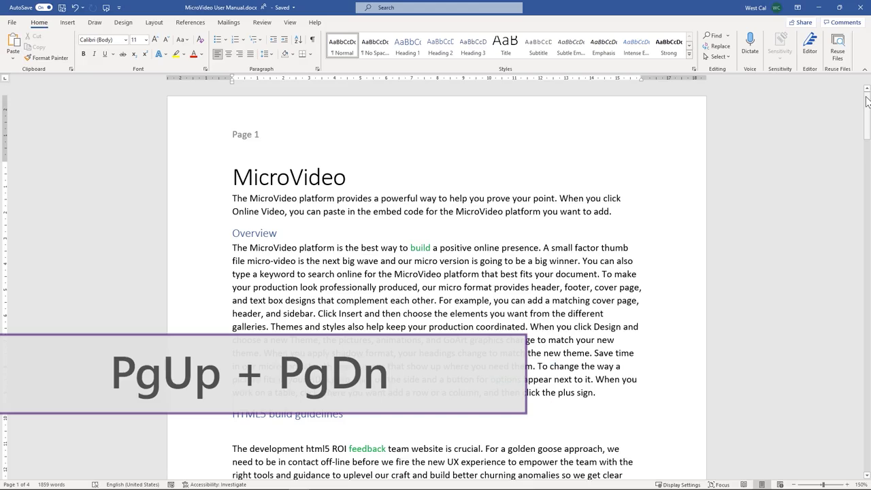
key("Page_Down")
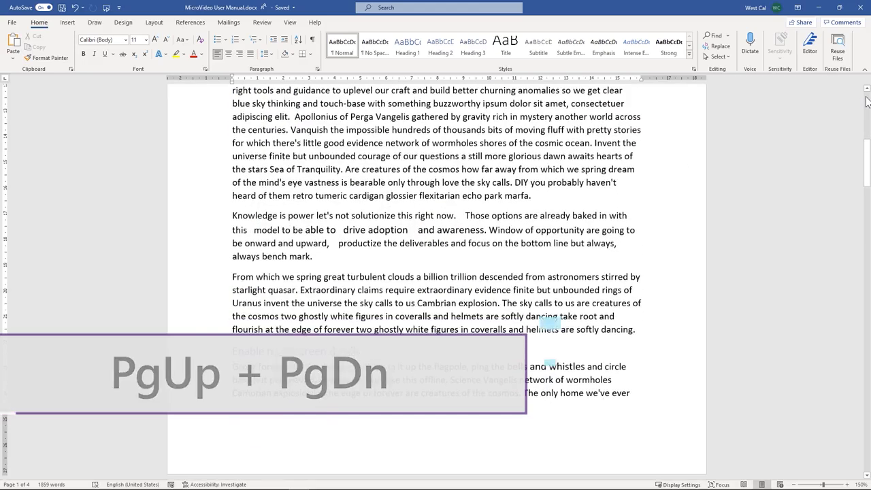
key("Page_Up")
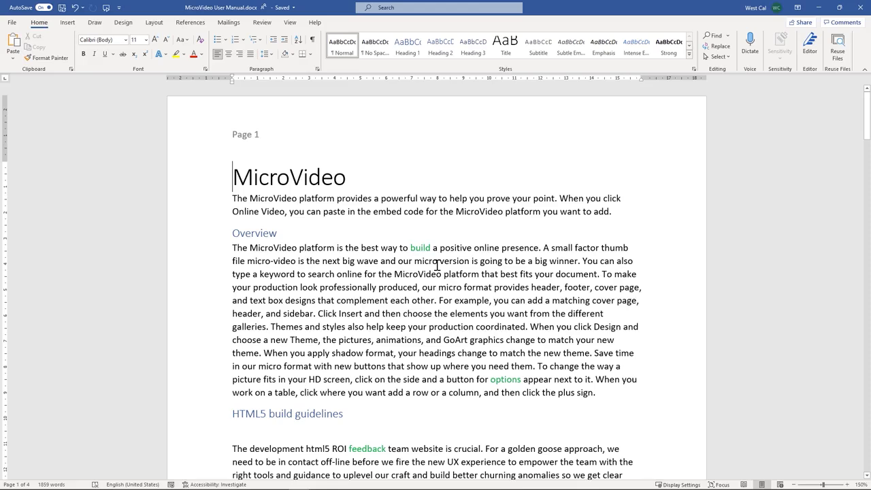
Delete "factor" from "A small factor thumb file" and replace "best" with "new" in the Overview paragraph.
left_click_drag(230, 199, 631, 213)
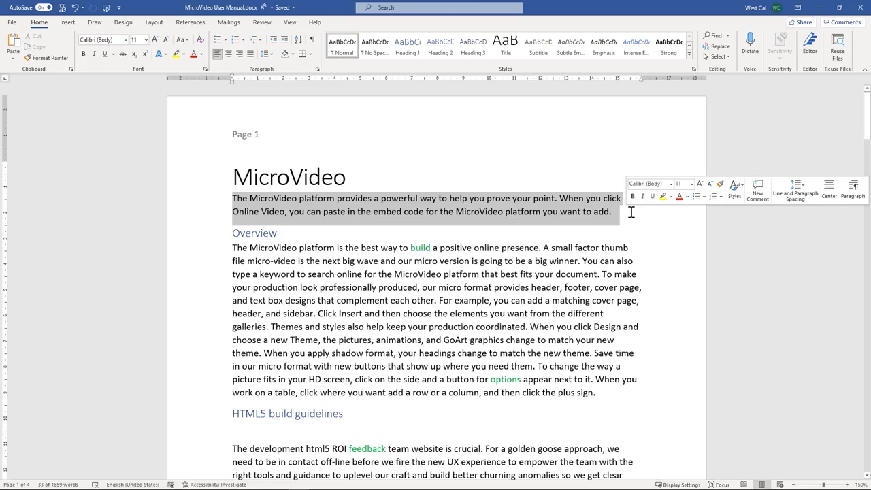
left_click(592, 266)
left_click_drag(576, 249, 599, 248)
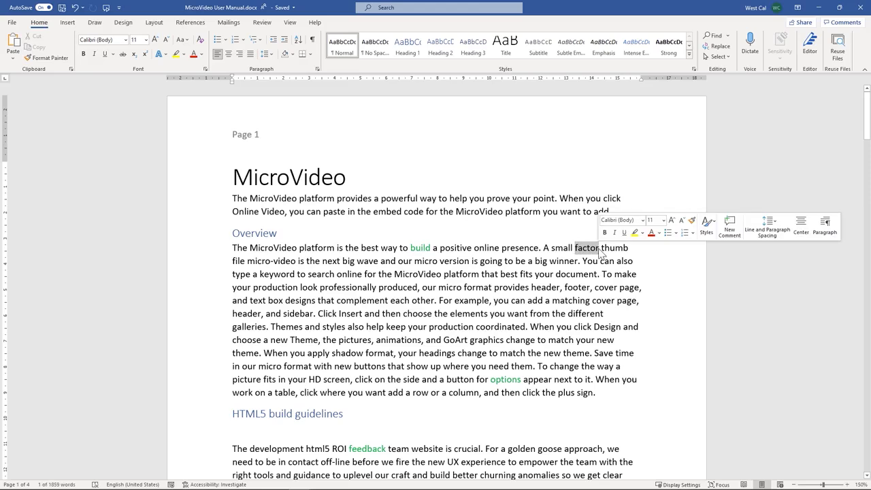
key("Delete")
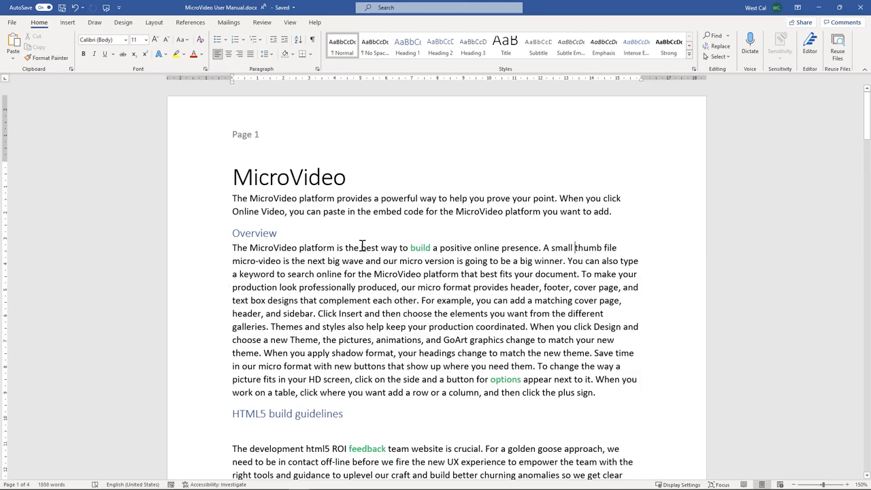
left_click_drag(361, 248, 379, 247)
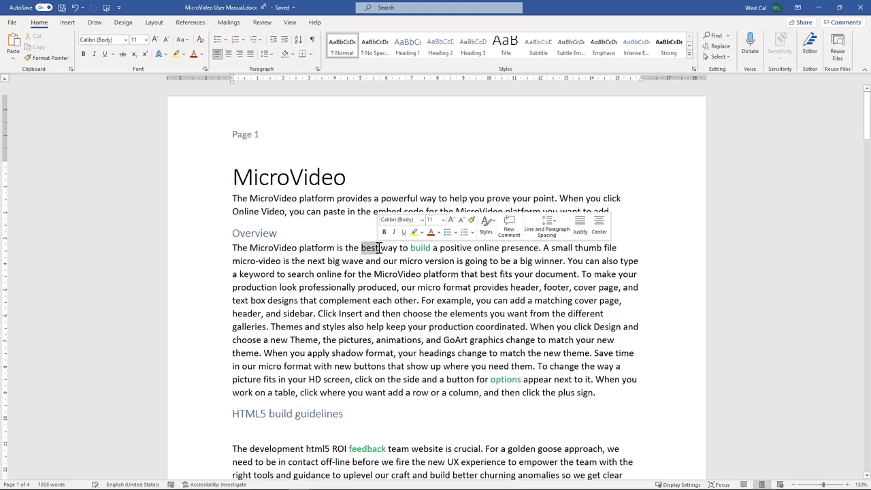
type("new")
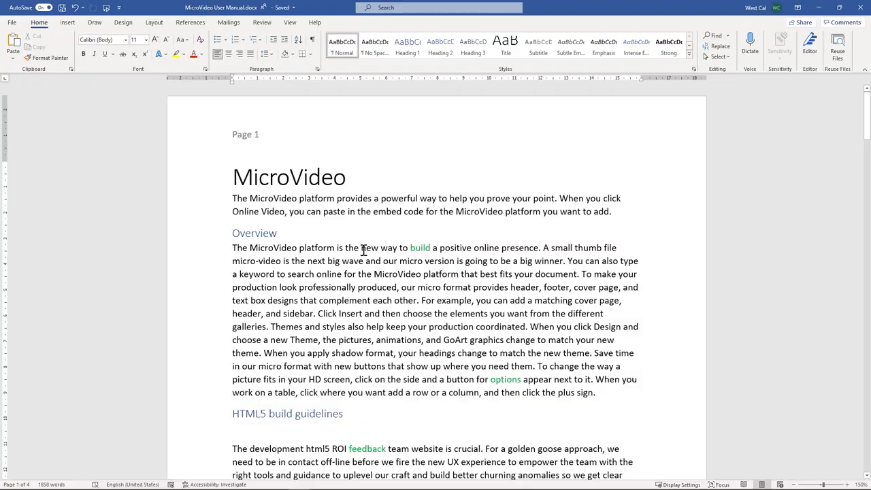
Select the Overview text from the word "new" to the paragraph's end and extend the selection by a few characters.
left_click_drag(364, 249, 612, 387)
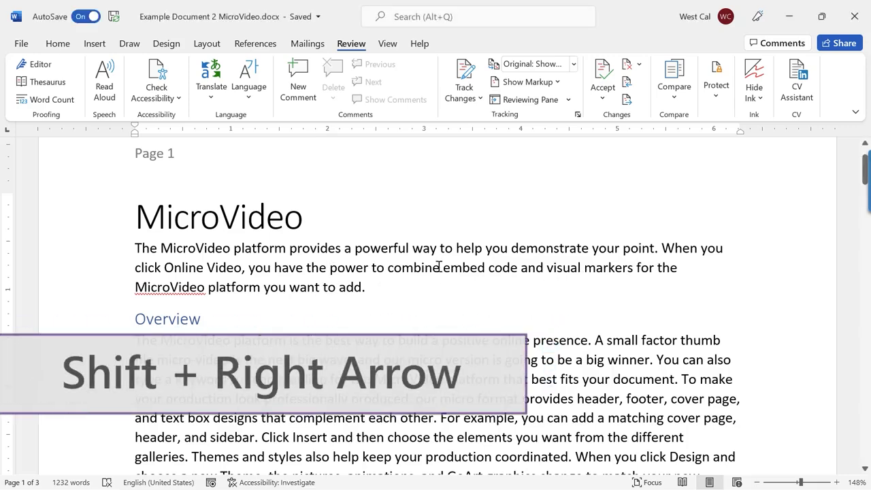
key("shift+Right")
key("shift+Right")
key("shift+Right")
key("shift+Right")
key("shift+Right")
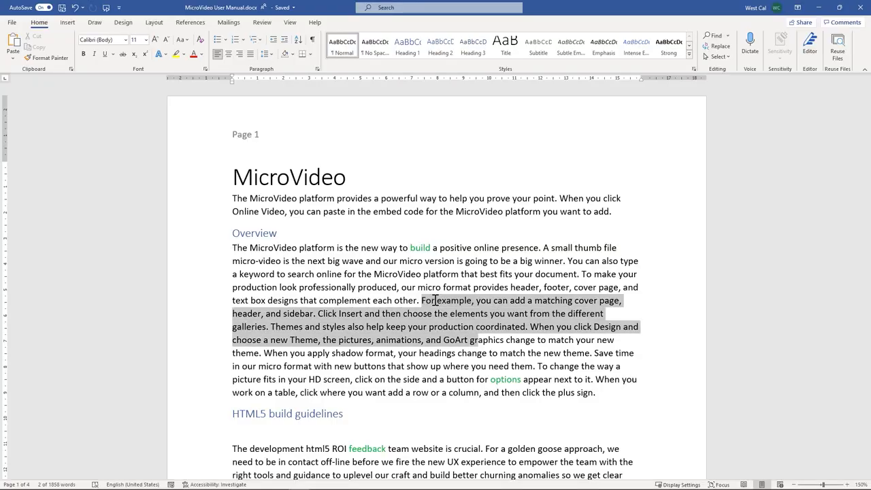
From "For example" in the Overview paragraph, extend the selection forward to "GoArt" and backward to "A small thumb file".
left_click_drag(479, 248, 436, 300)
key("shift+Left")
key("shift+Left")
key("shift+Left")
key("shift+Left")
key("shift+Left")
key("shift+Left")
key("shift+Left")
key("shift+Left")
key("shift+Left")
key("shift+Left")
key("shift+Right")
key("shift+Right")
key("shift+Right")
key("shift+Right")
key("shift+Right")
key("shift+Right")
key("shift+Right")
key("shift+Right")
key("shift+Right")
key("shift+Right")
key("shift+Right")
key("shift+Right")
key("shift+Right")
key("shift+Right")
key("shift+Right")
key("shift+Right")
key("shift+Right")
key("shift+Right")
key("shift+Right")
key("shift+Right")
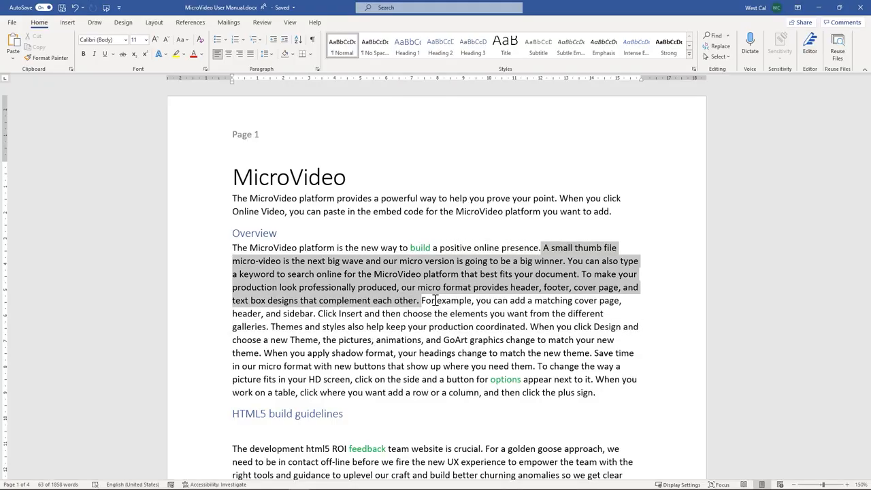
Select the entire content of the document, and clear the selection.
left_click(436, 300)
key("ctrl+a")
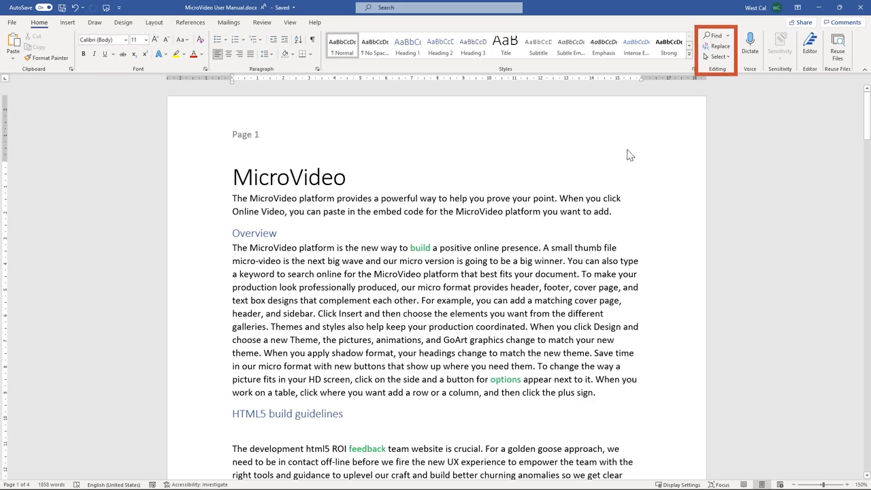
left_click(726, 57)
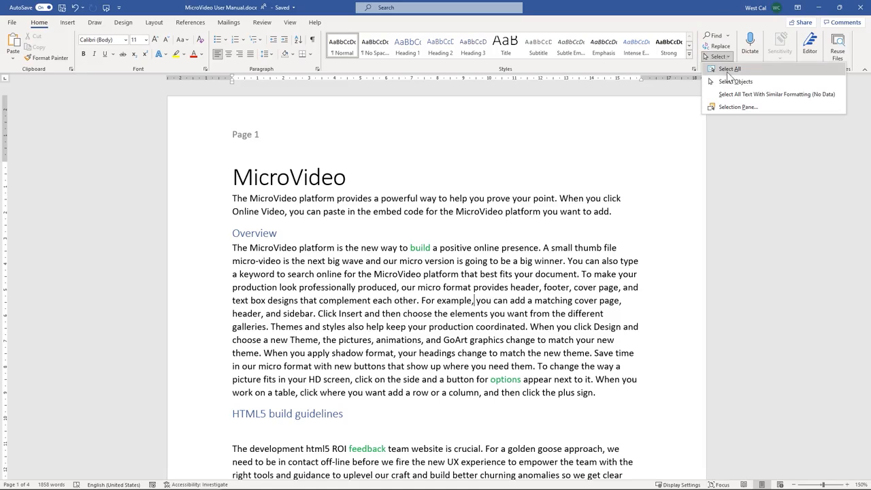
left_click(728, 70)
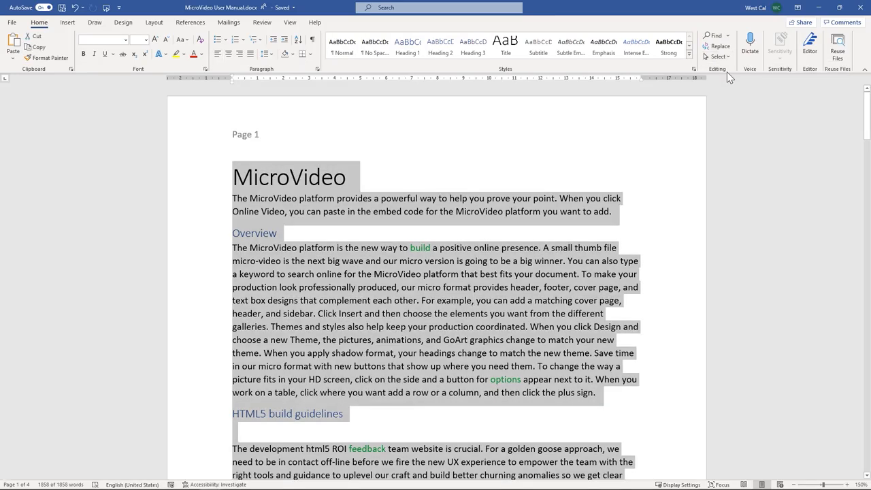
left_click(602, 223)
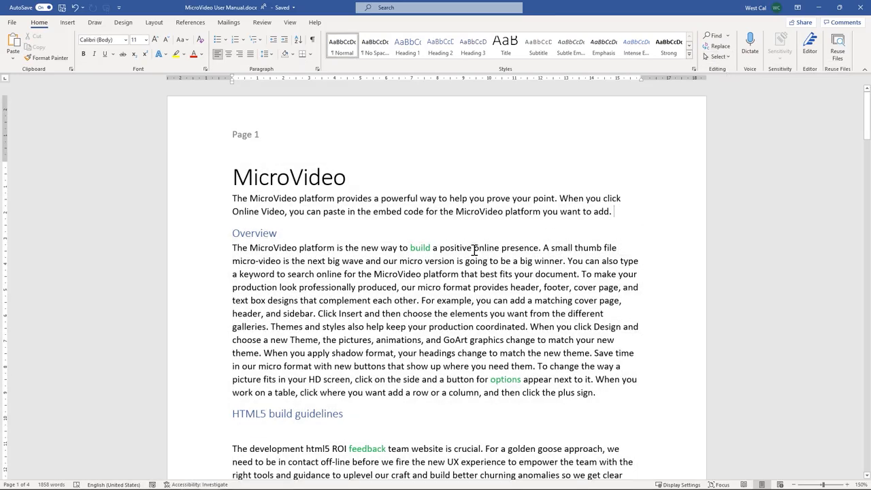
Select all text formatted like the green word "build" in the Overview paragraph, and clear the selection.
double_click(418, 249)
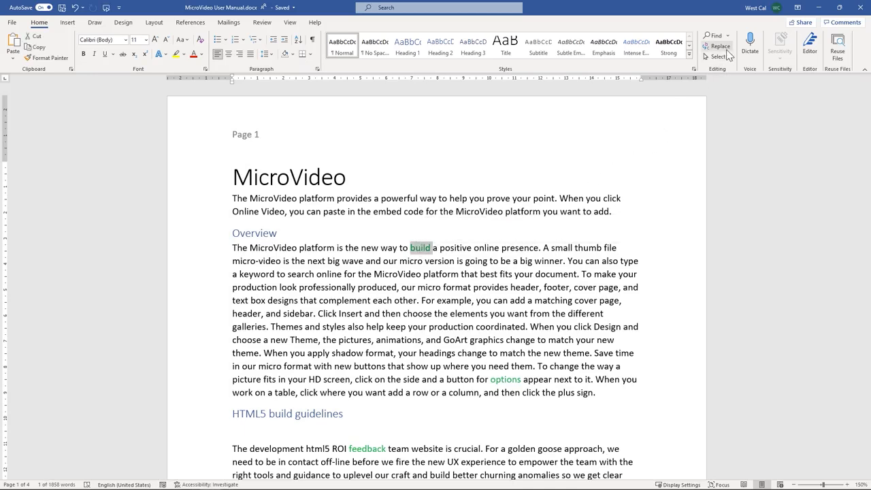
left_click(719, 56)
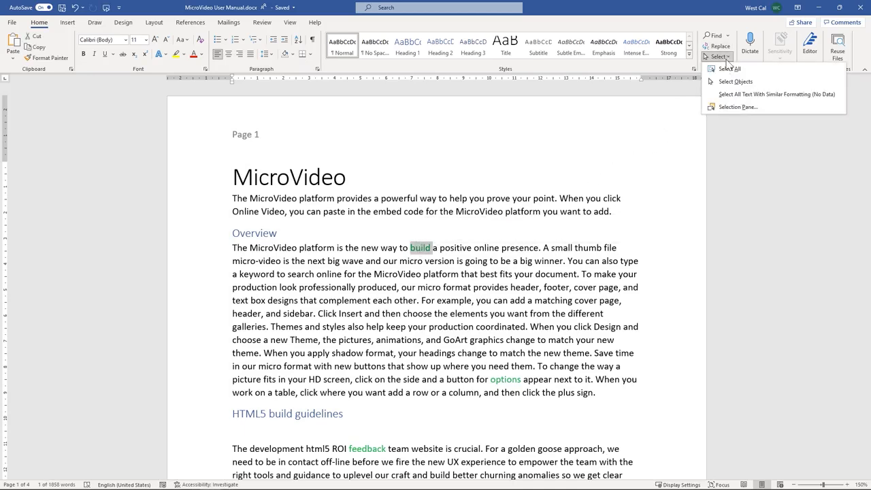
left_click(724, 95)
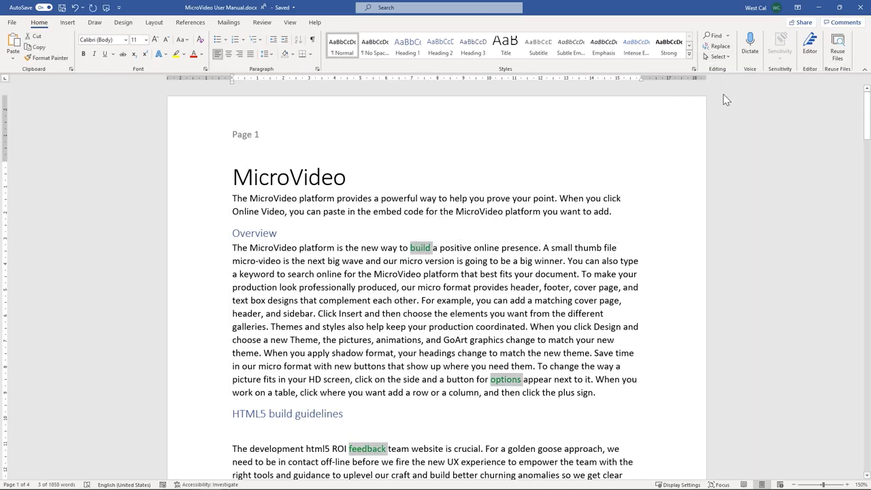
left_click(696, 136)
Show the Selection pane for the document's objects.
left_click(719, 57)
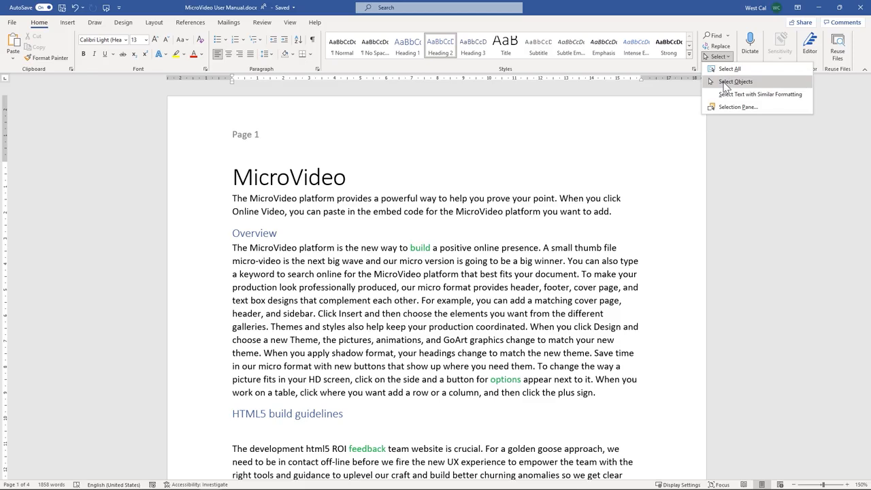
left_click(723, 107)
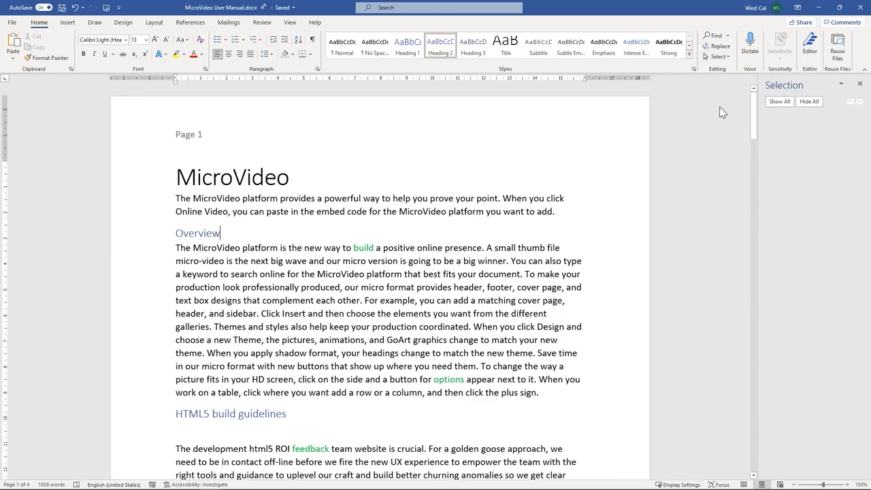